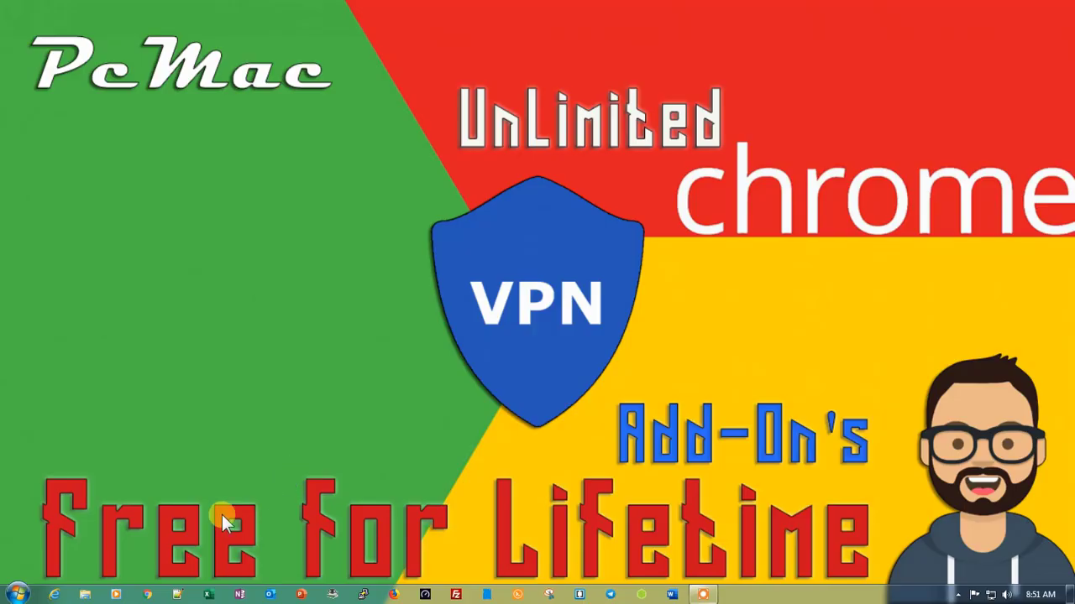
Launch Chrome and open its Extensions management page
left_click(148, 593)
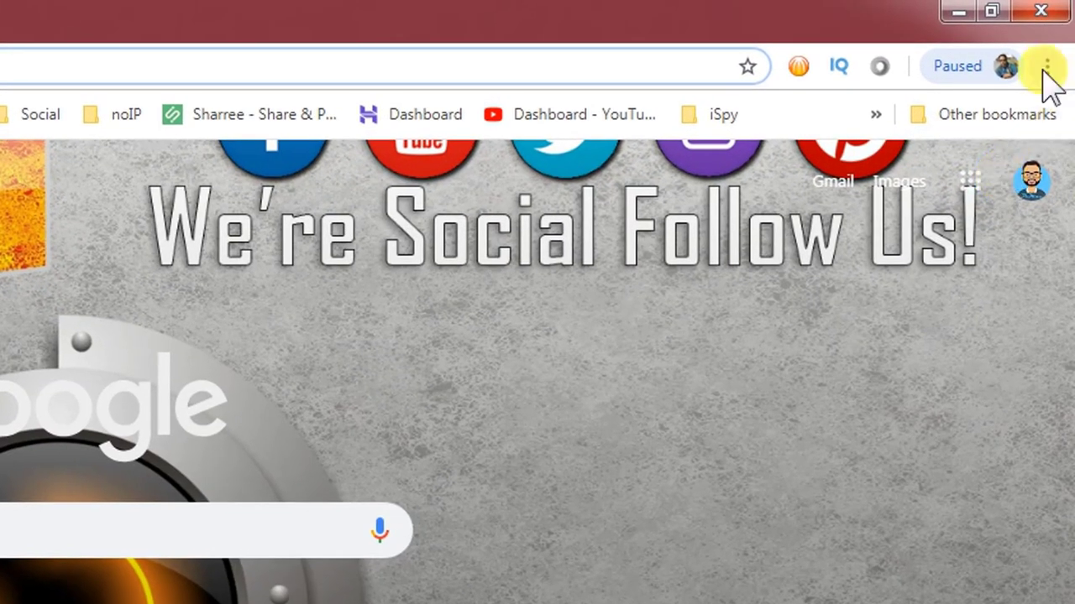
left_click(1049, 60)
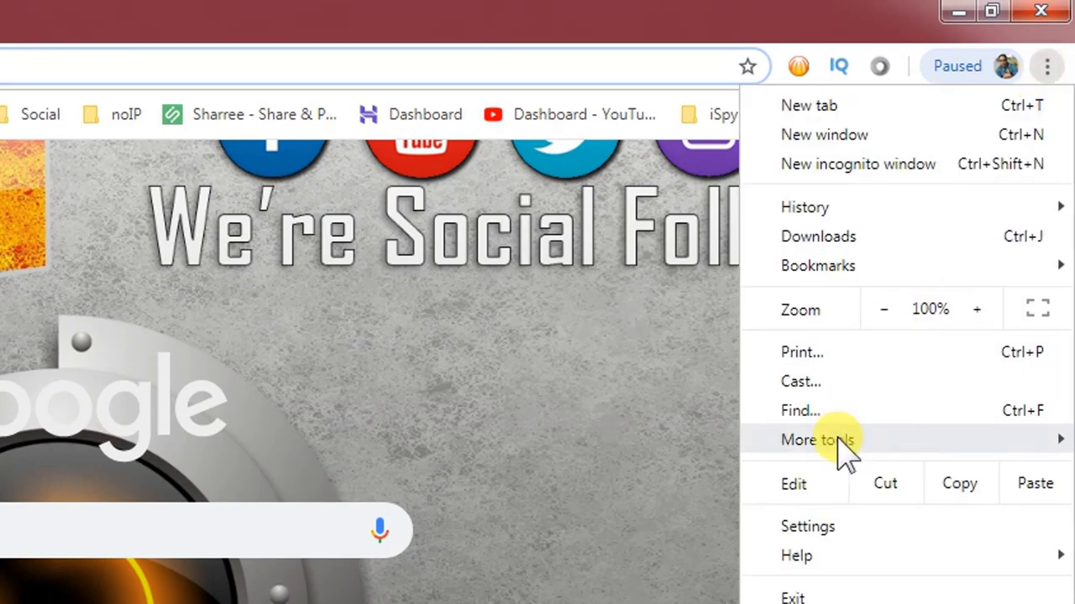
mouse_move(842, 448)
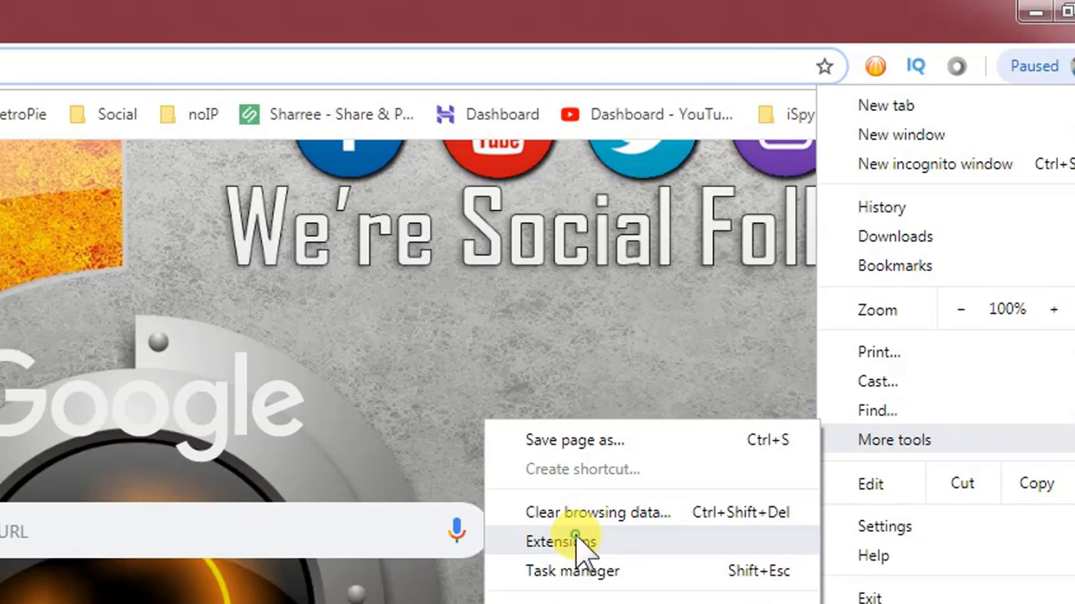
left_click(503, 542)
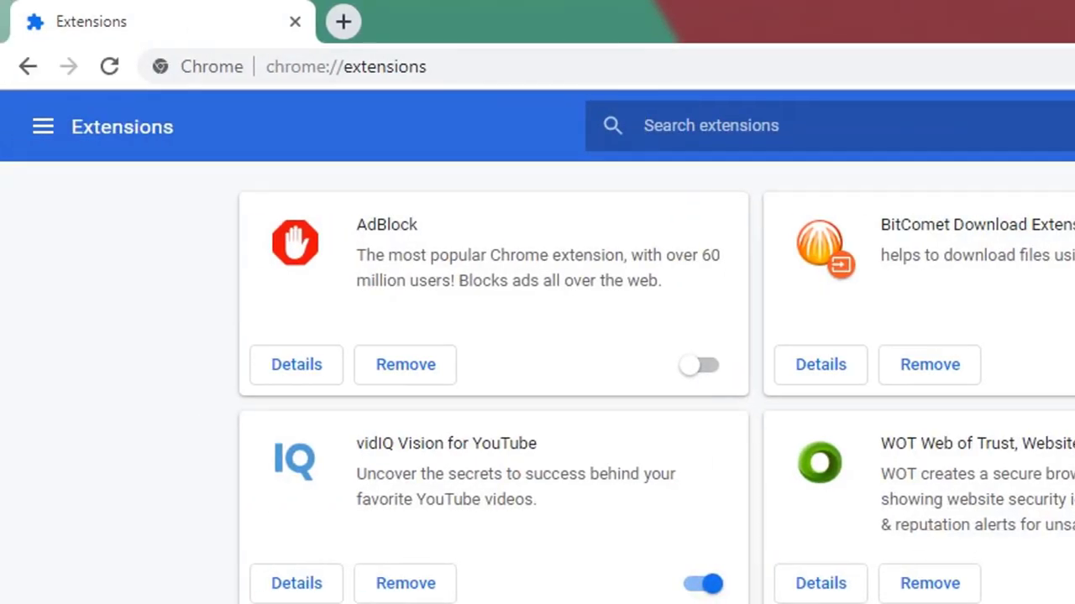
Open the Chrome Web Store from the Extensions page and search it for "vpn"
left_click(40, 135)
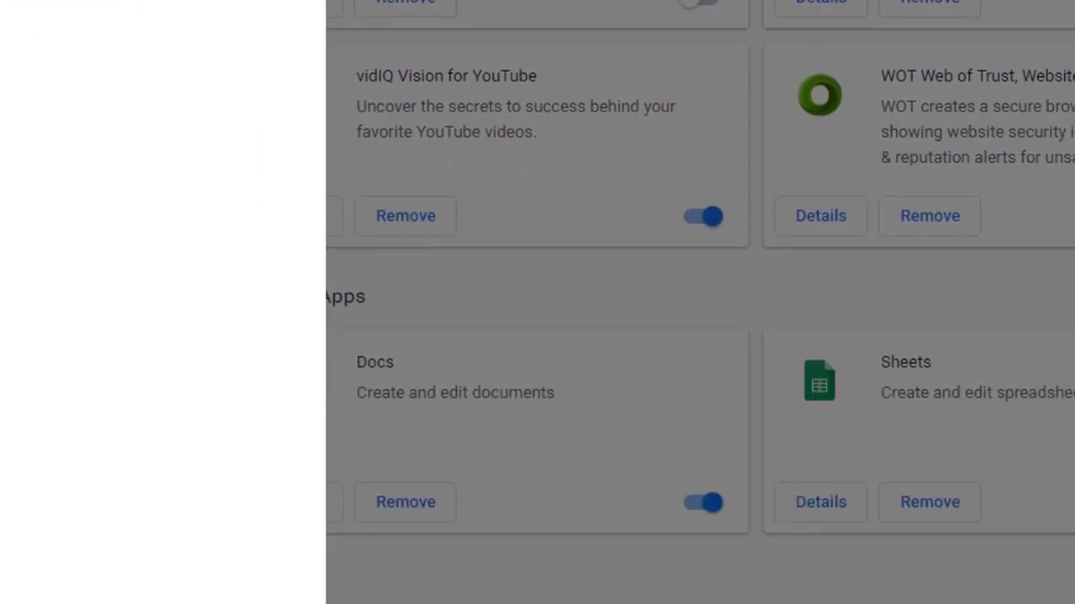
left_click(94, 534)
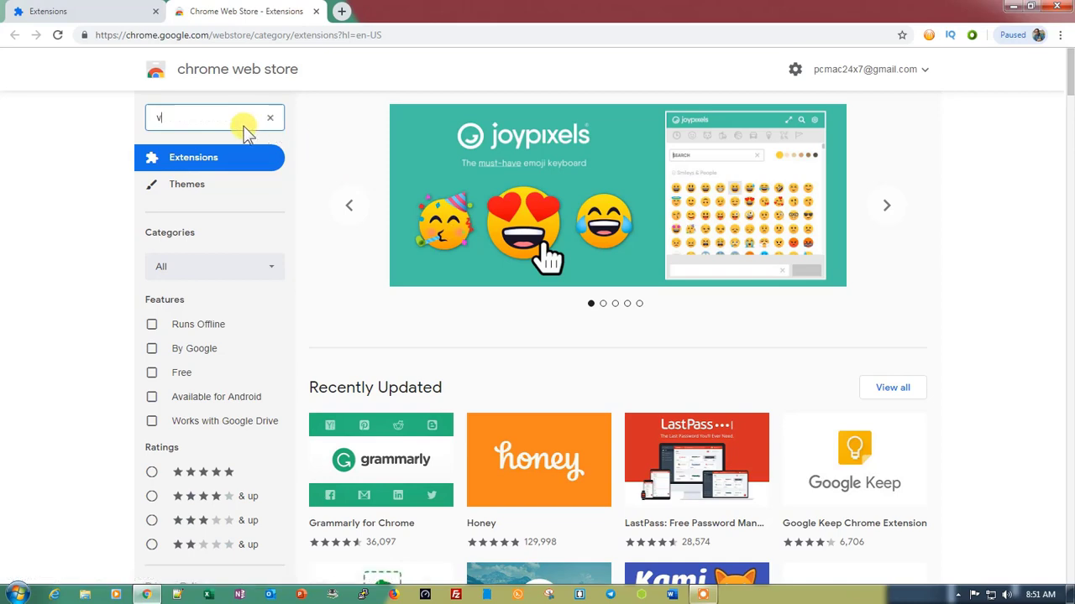
type("pn")
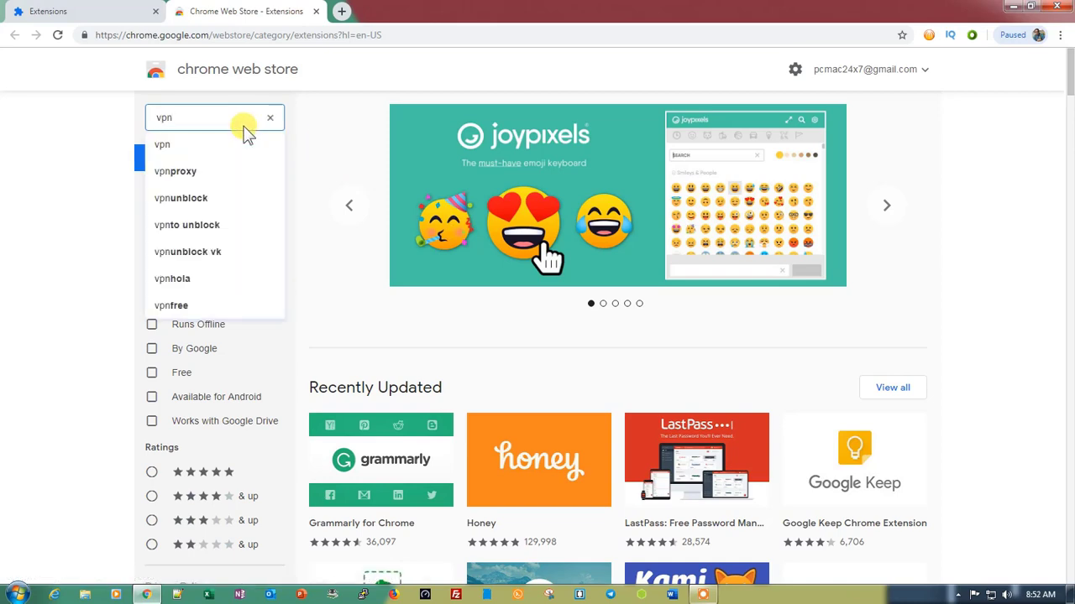
key("Return")
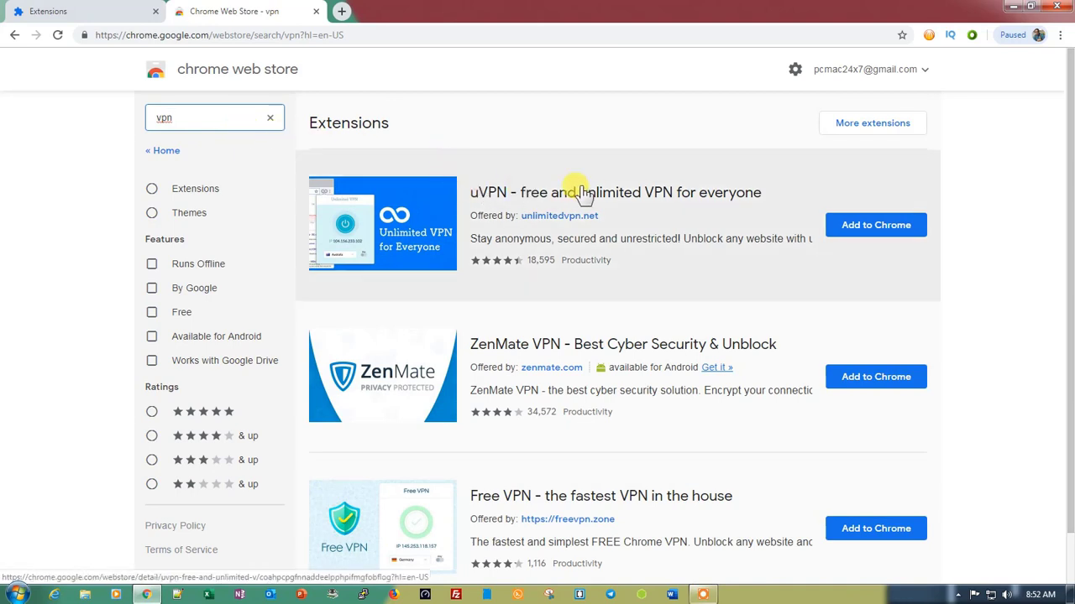
Add the "uVPN - free and unlimited VPN for everyone" extension to Chrome and browse its list of server countries
left_click(875, 225)
left_click(631, 146)
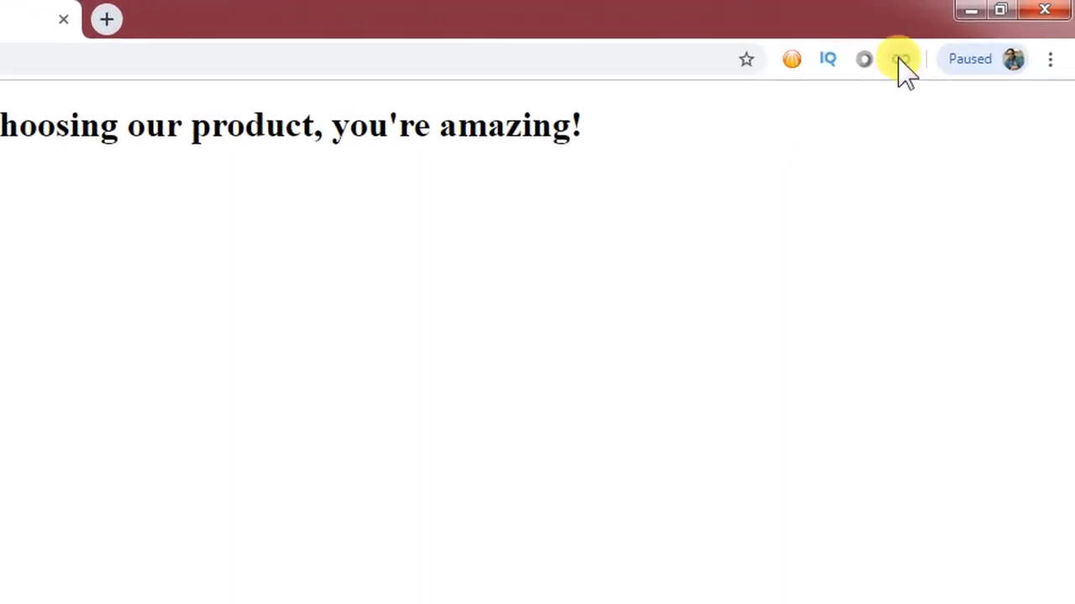
left_click(900, 60)
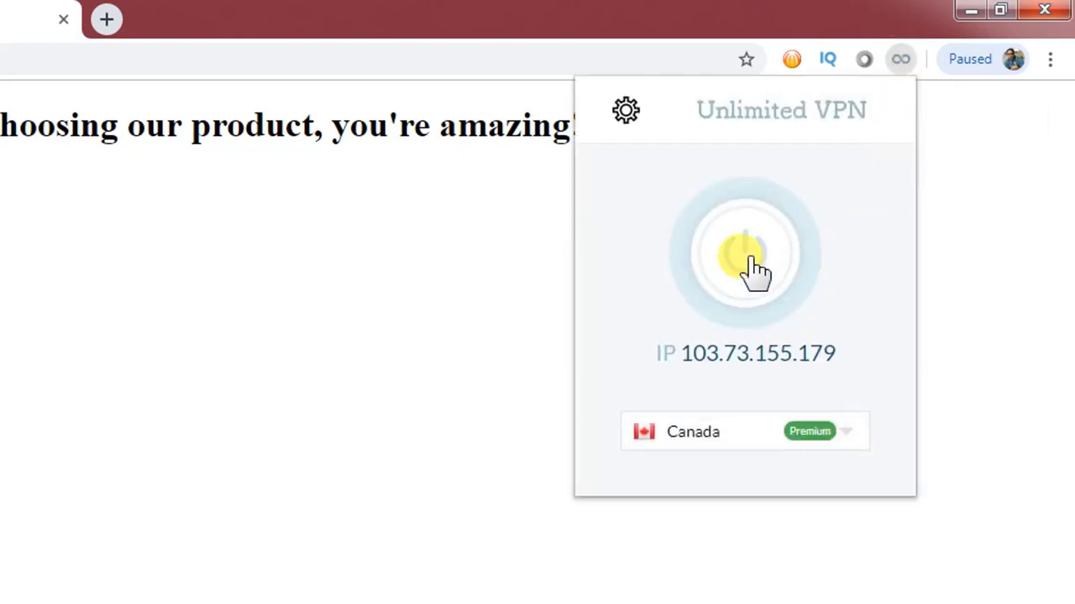
left_click(839, 439)
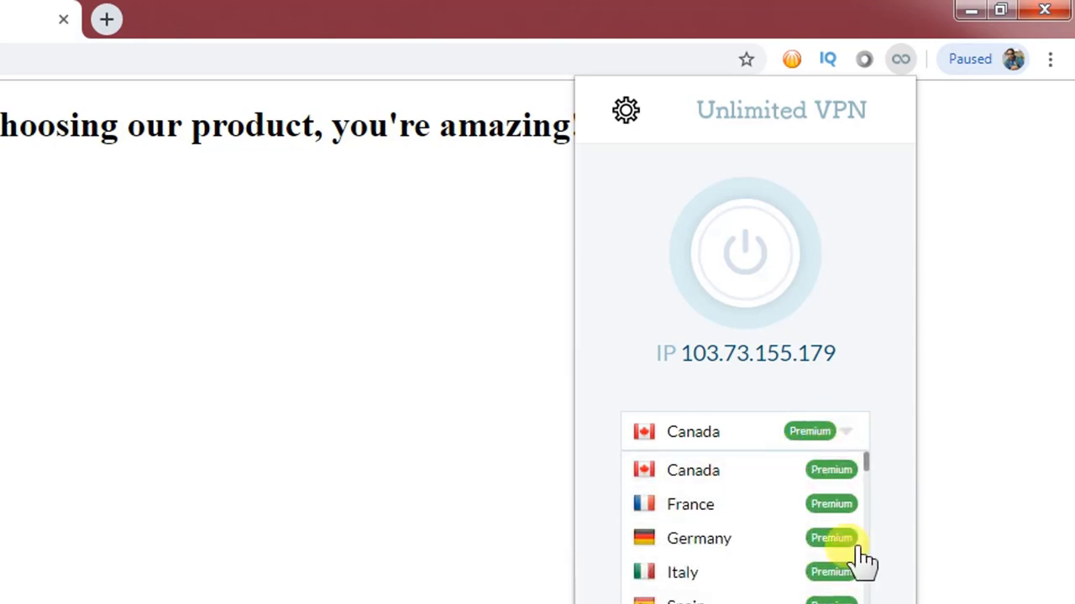
left_click_drag(868, 459, 824, 603)
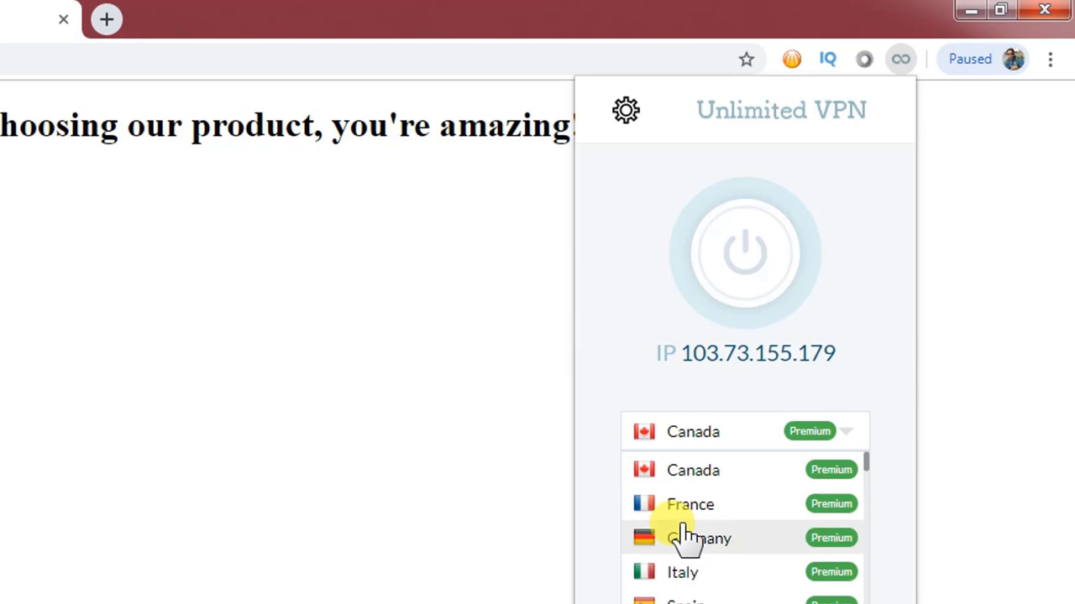
Remove the uVPN extension from Chrome and close its uninstall survey and welcome pages
right_click(899, 60)
left_click(878, 189)
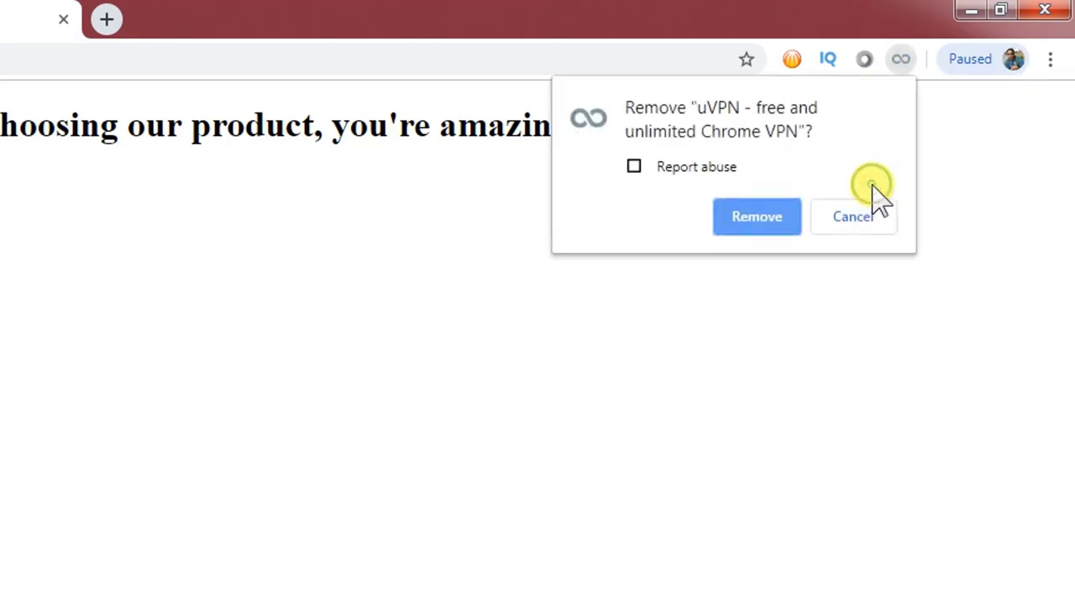
left_click(780, 215)
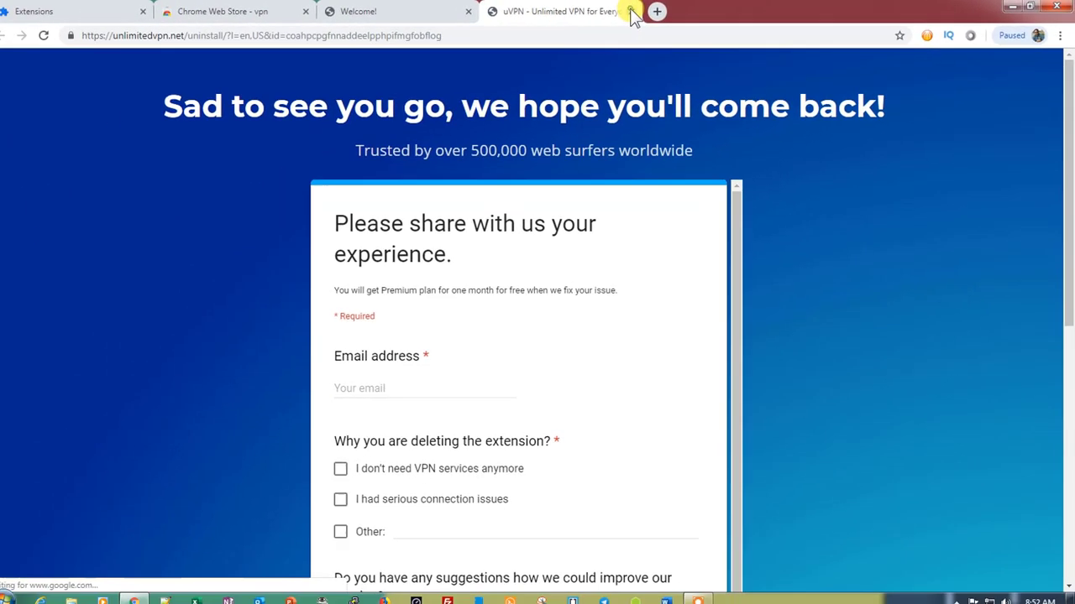
left_click(431, 16)
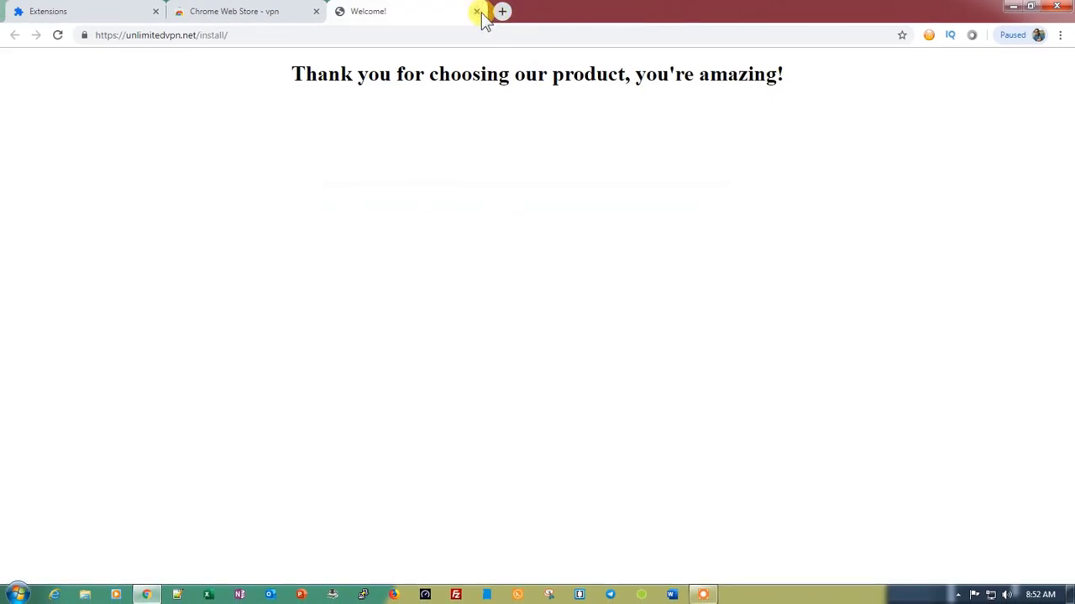
left_click(196, 16)
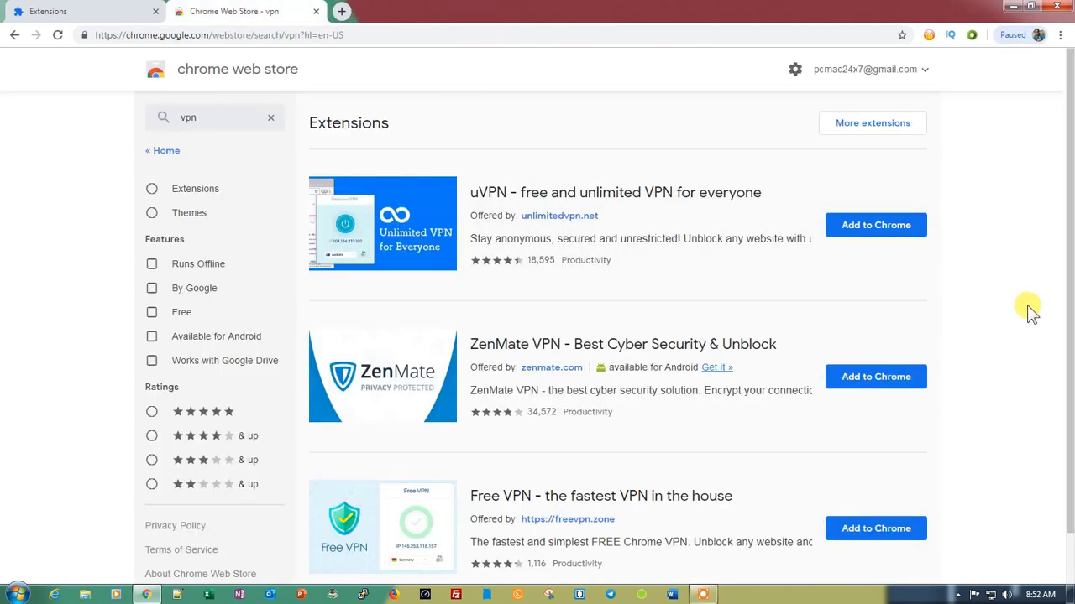
Add the "Free VPN - the fastest VPN in the house" extension to Chrome and close its welcome page
left_click_drag(1068, 225, 1063, 305)
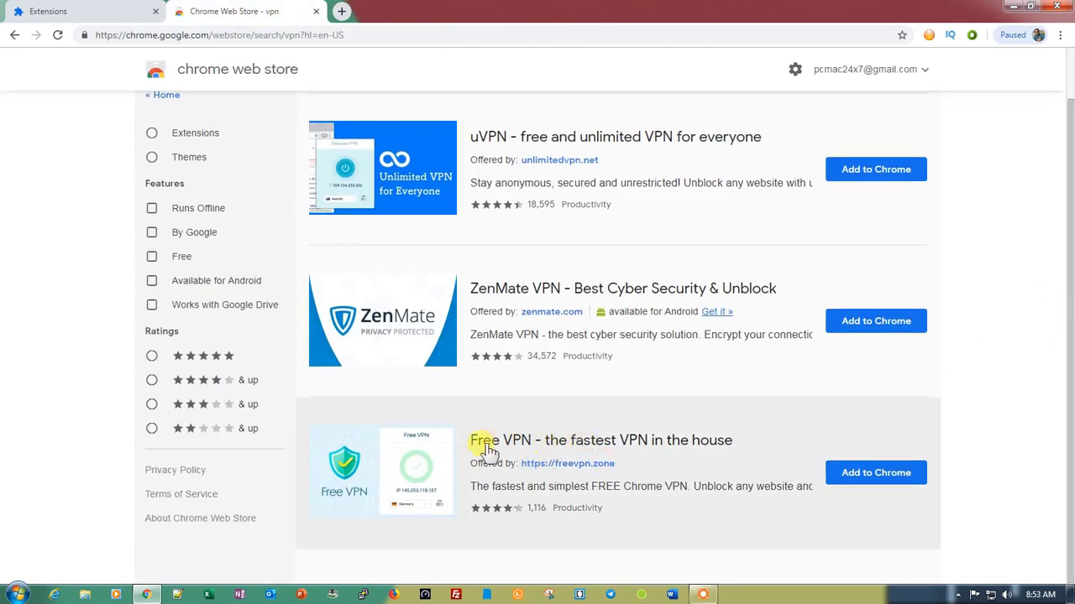
left_click(888, 475)
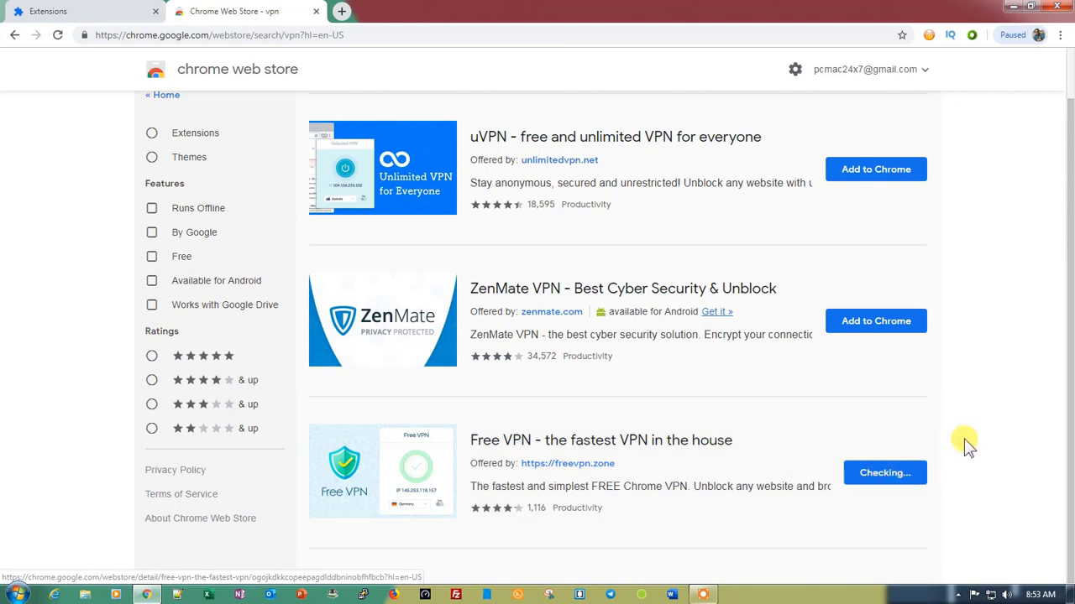
left_click(559, 148)
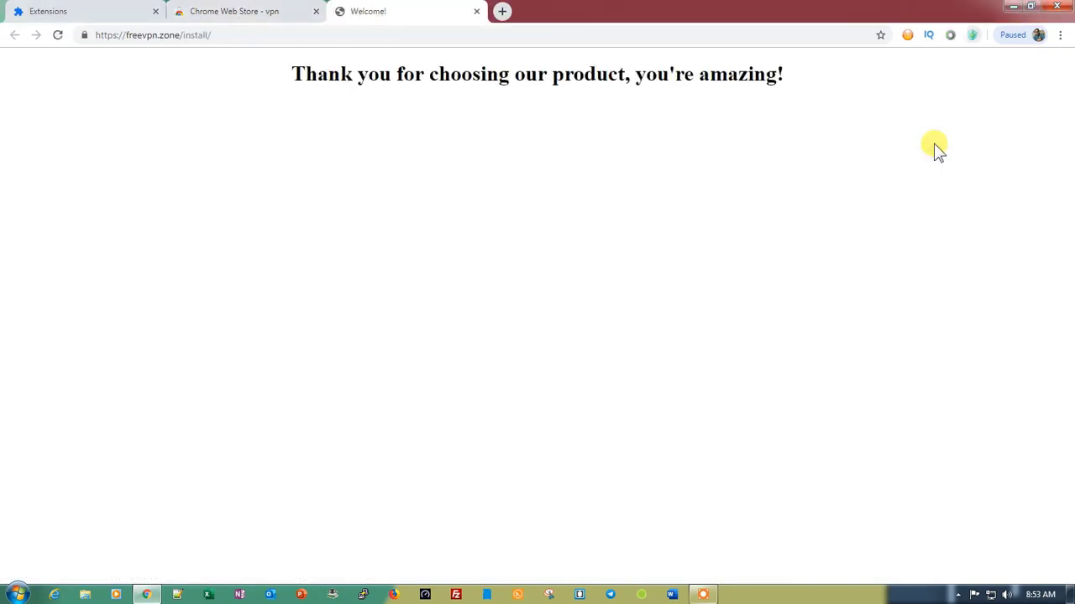
left_click(477, 12)
Choose Afghanistan as the server country in the Free VPN extension and connect to it
left_click(972, 35)
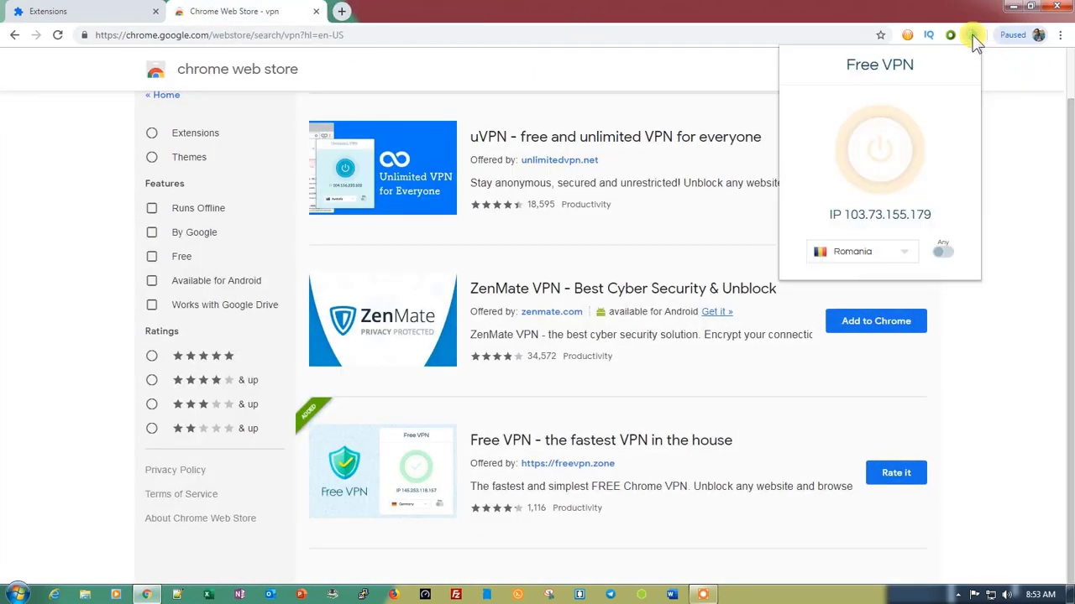
left_click(912, 261)
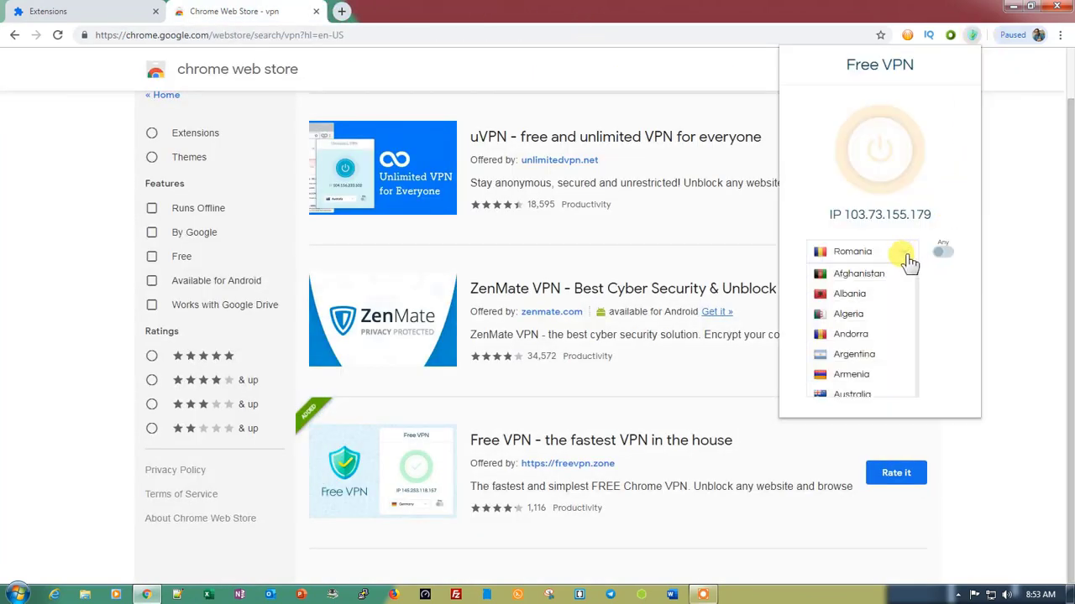
mouse_move(917, 275)
left_mouse_down()
mouse_move(911, 399)
mouse_move(902, 403)
mouse_move(906, 268)
left_mouse_up()
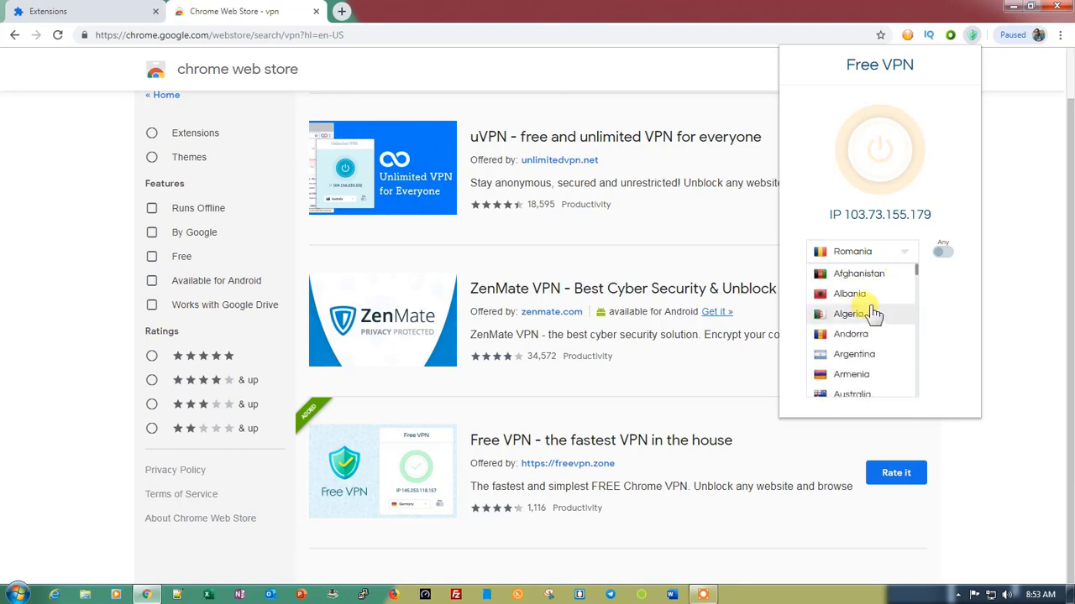
left_click(855, 274)
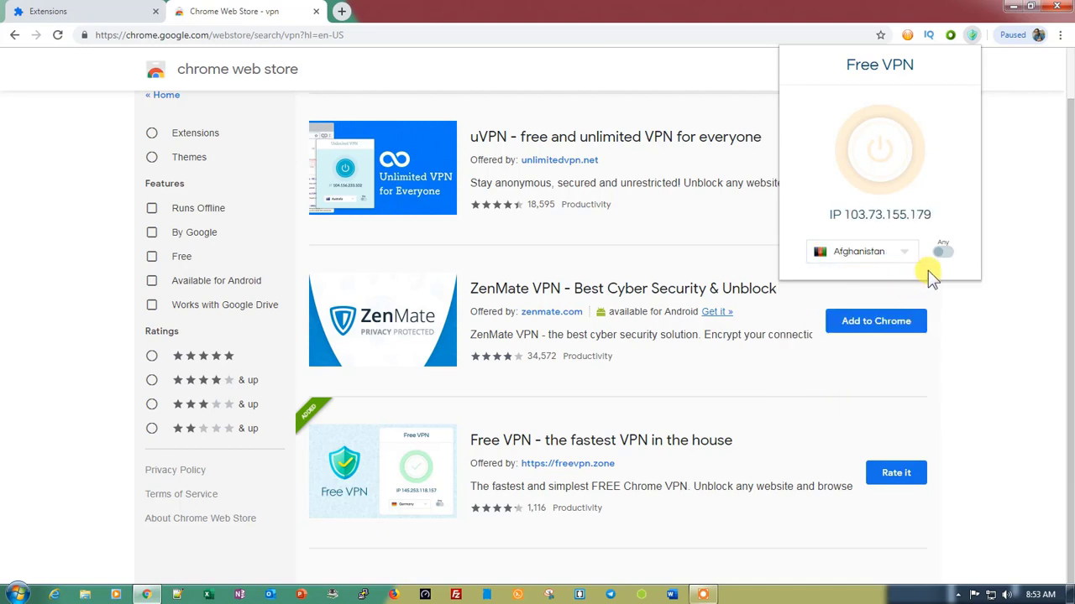
left_click(881, 159)
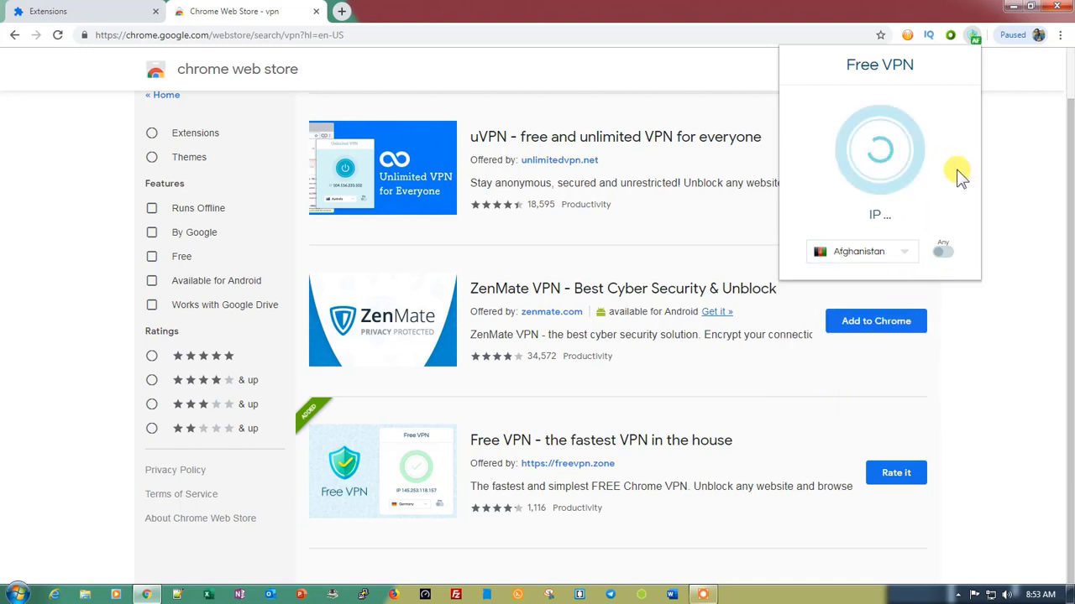
Check the VPN's location with a Google search for "whats my location" and disconnect Free VPN
left_click(605, 34)
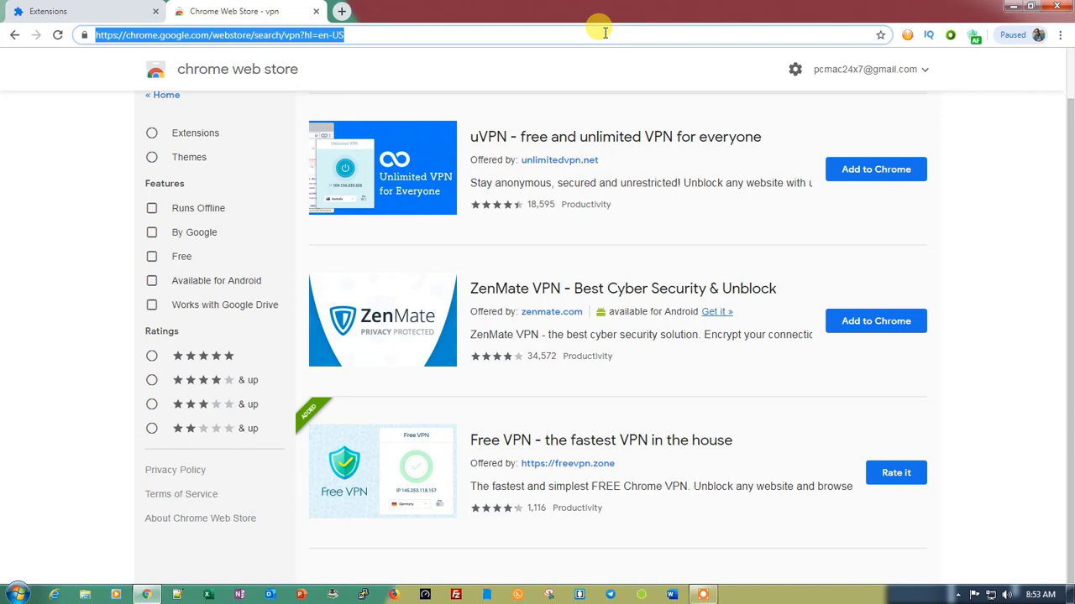
type("whats")
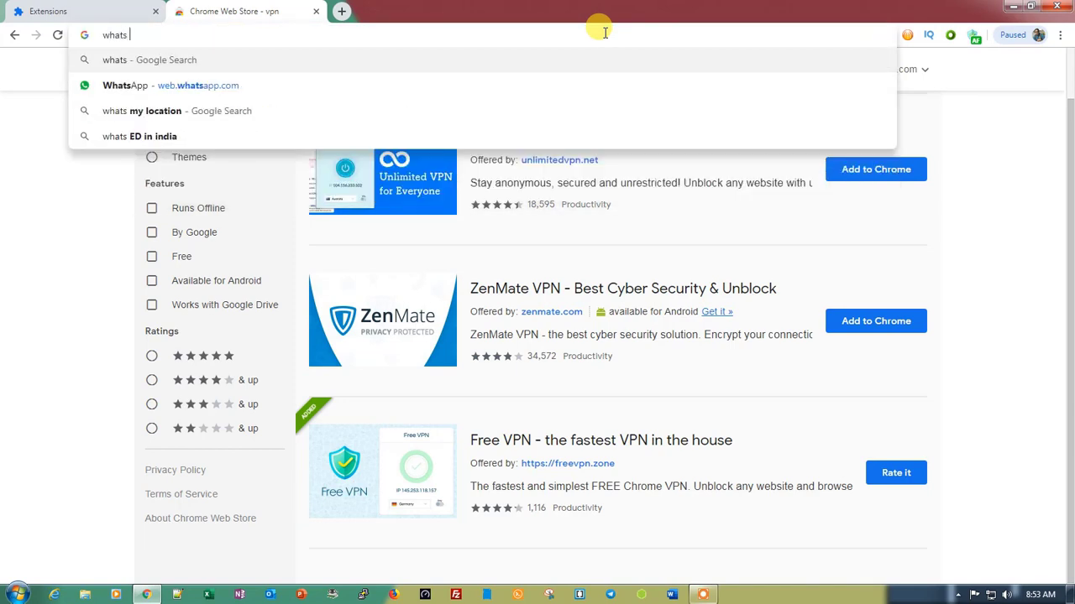
type(" my locat")
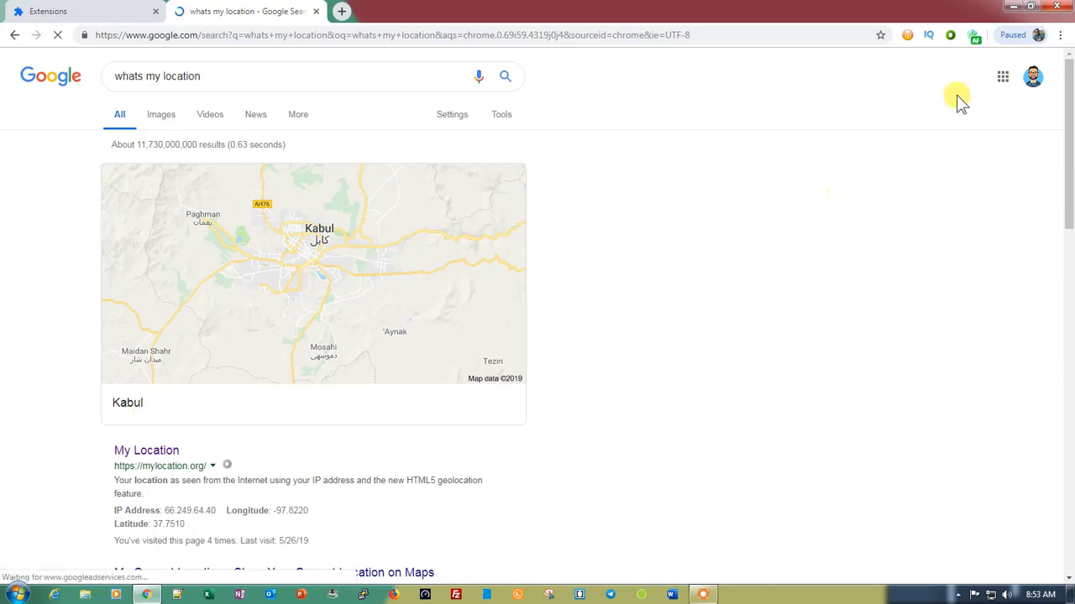
left_click(973, 38)
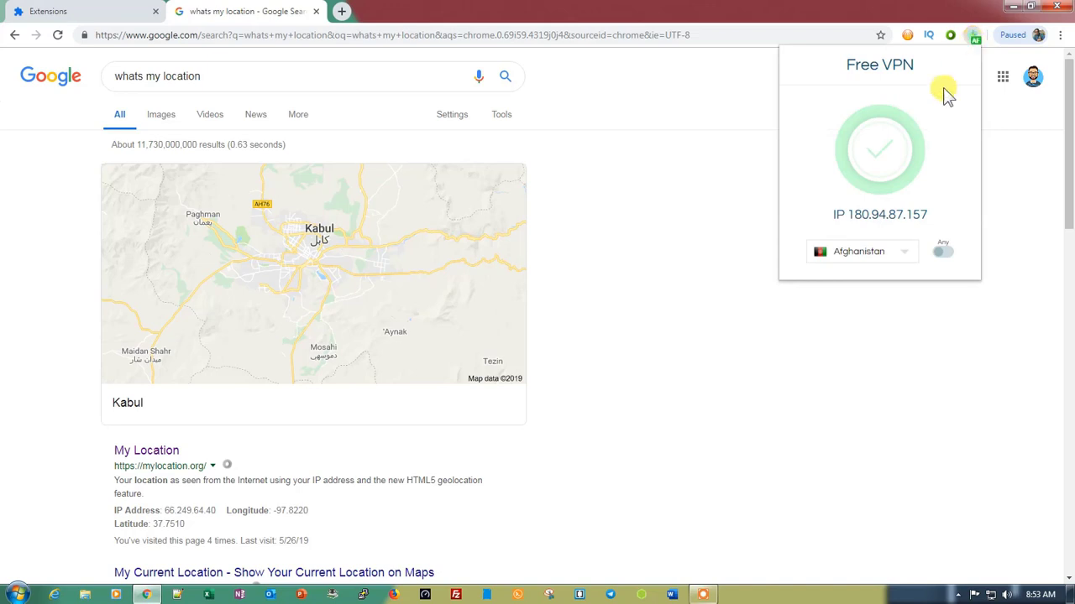
left_click(876, 168)
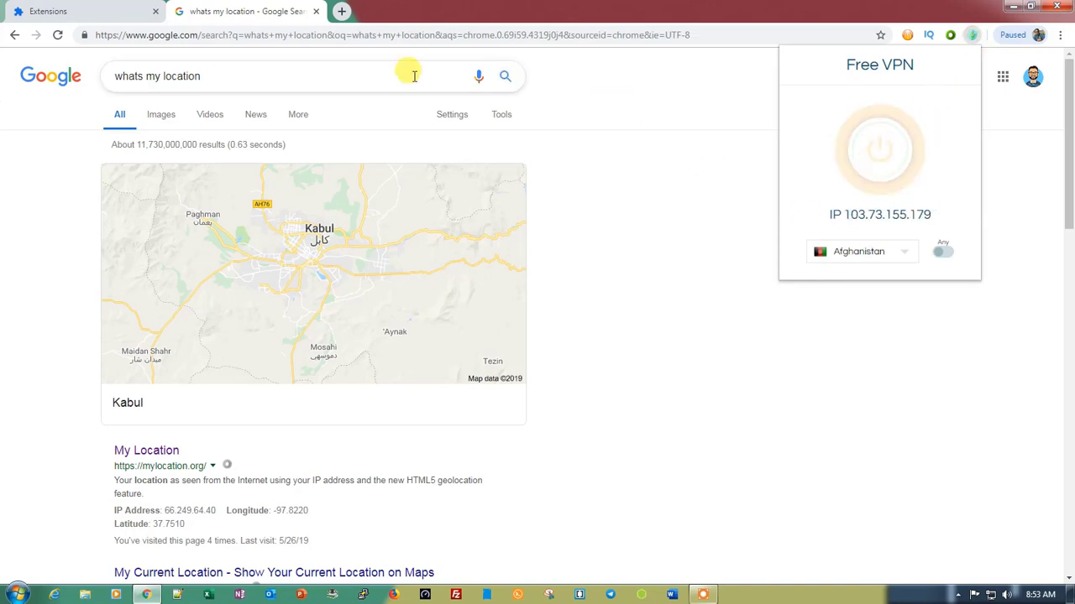
Reopen the Chrome Web Store from the Extensions page, search for "free vpn" and look through the listed extensions
left_click(78, 11)
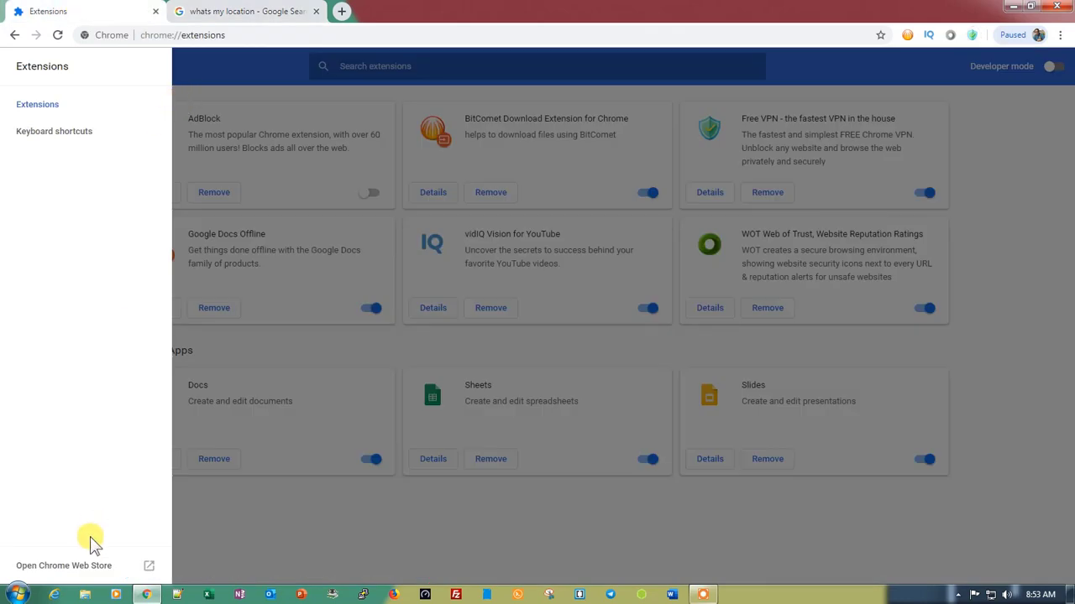
left_click(65, 565)
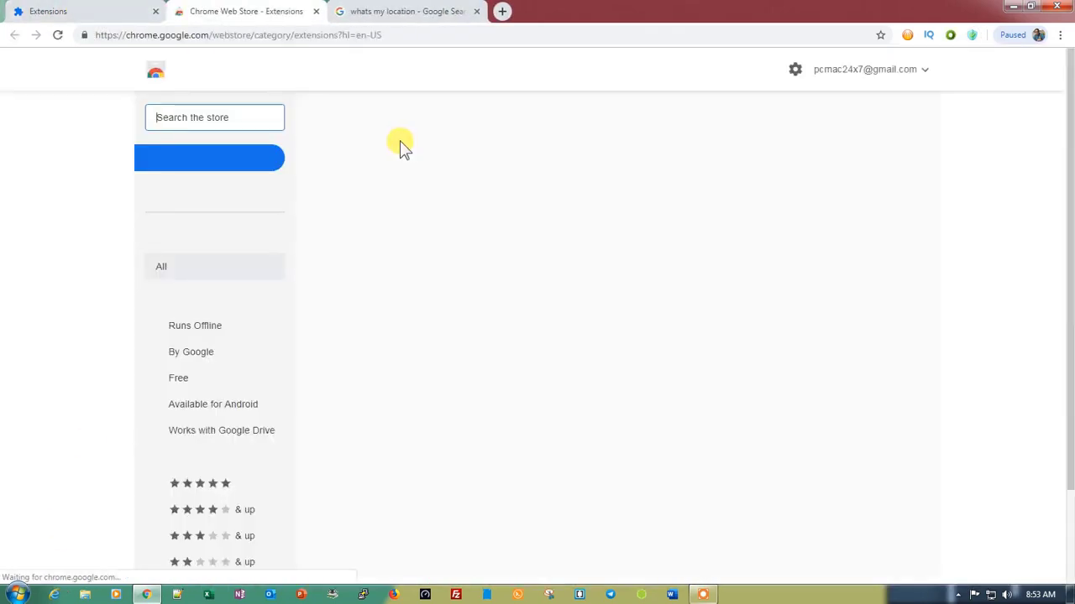
type("f")
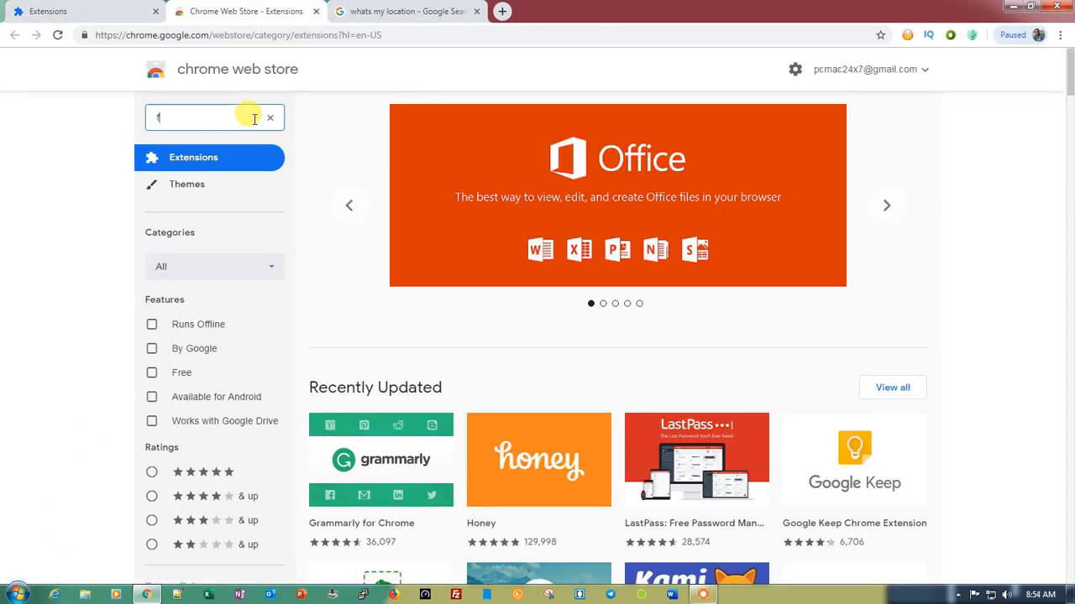
type("ree vpn")
key("Return")
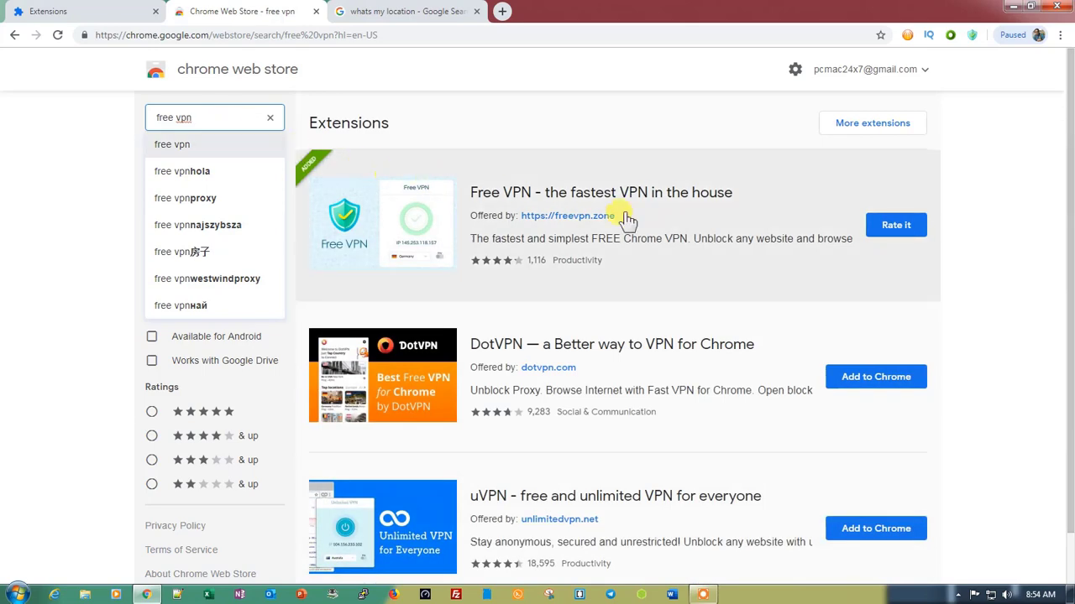
scroll(1070, 199, "down", 1)
scroll(1065, 252, "down", 1)
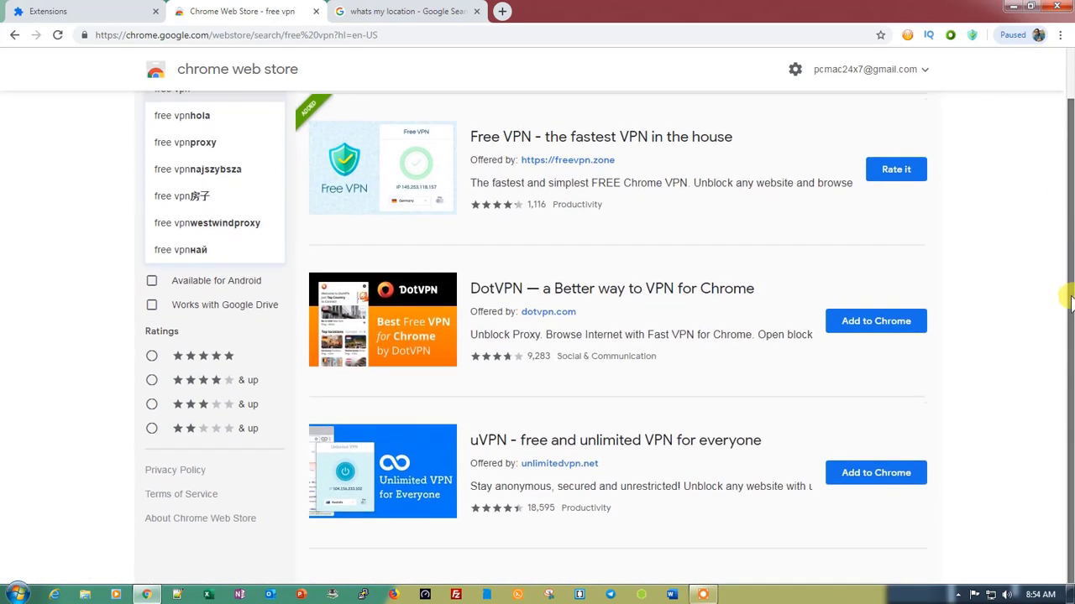
left_click(1024, 342)
scroll(1068, 260, "down", 1)
scroll(1008, 210, "up", 2)
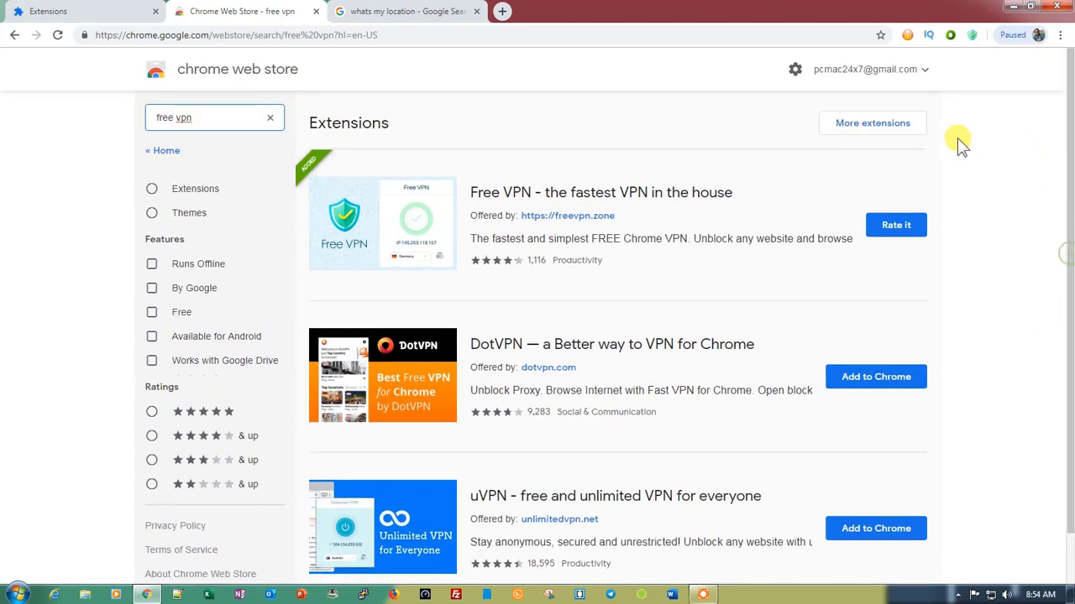
Show more extension results for "free vpn" and add "VPN-free.pro - Free Unlimited VPN" to Chrome
left_click(903, 138)
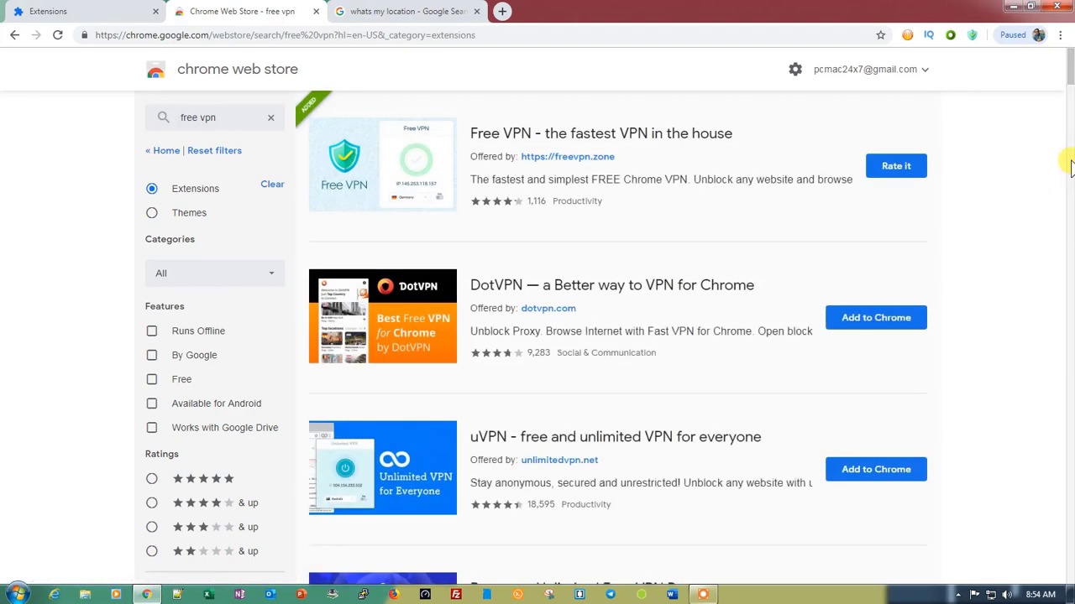
scroll(1067, 185, "down", 10)
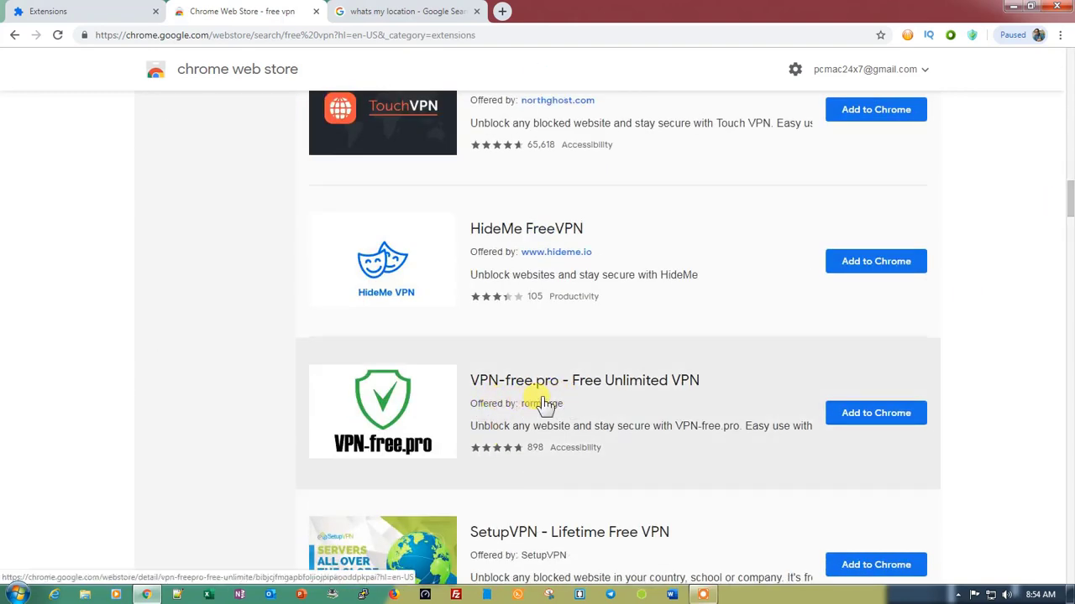
left_click(865, 413)
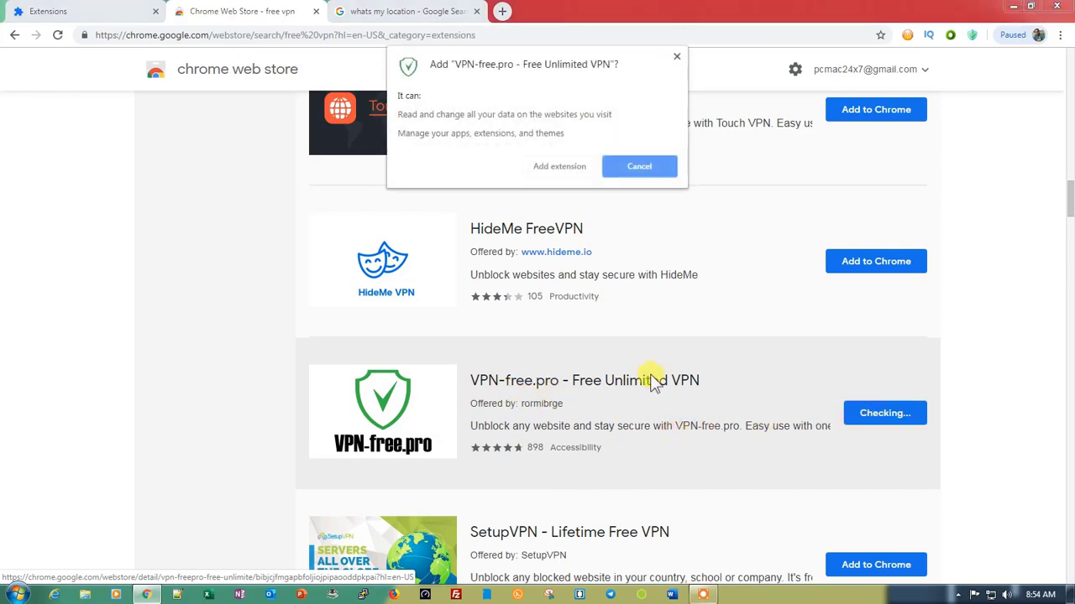
left_click(565, 168)
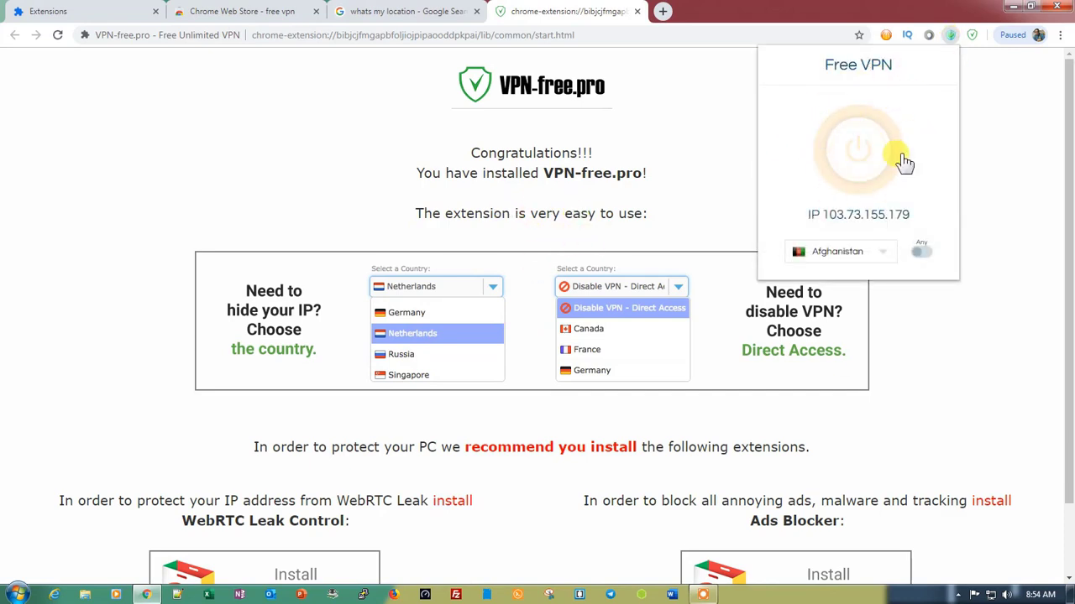
Choose France as the VPN country in the VPN-free.pro extension
left_click(976, 40)
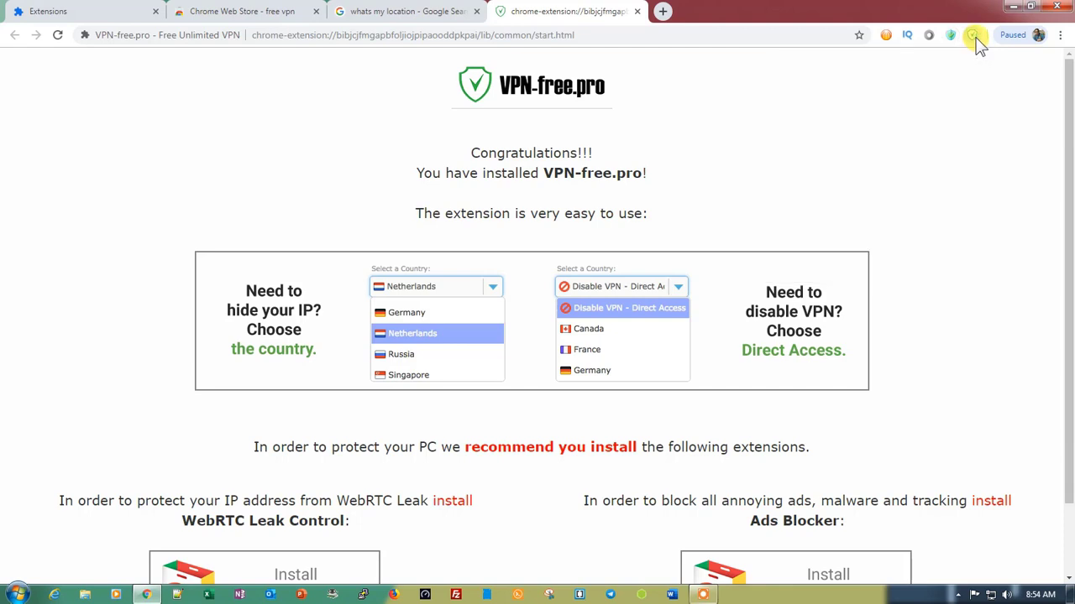
left_click(974, 38)
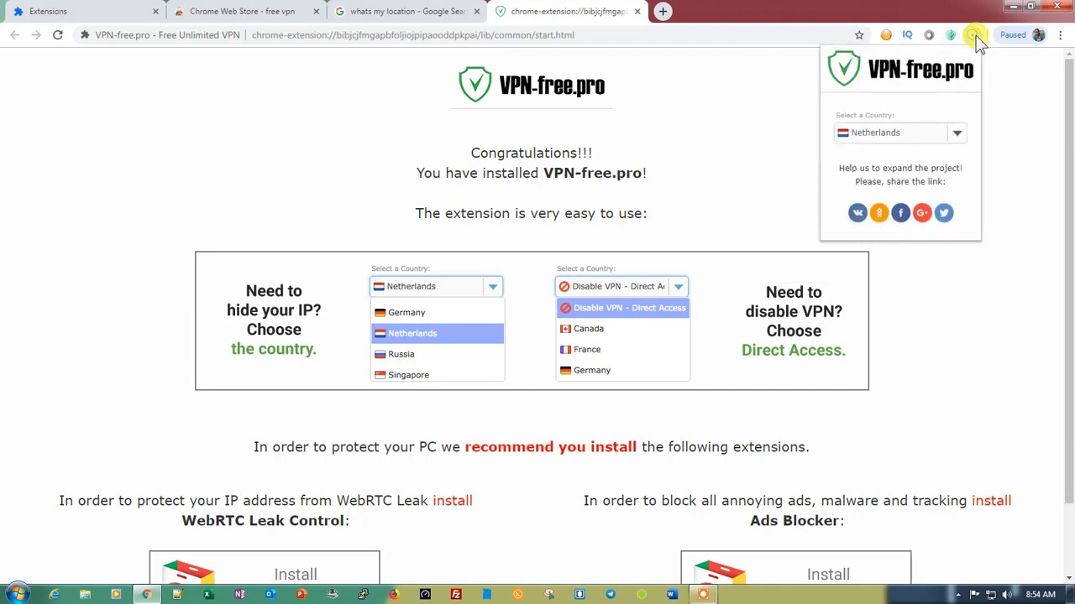
left_click(957, 134)
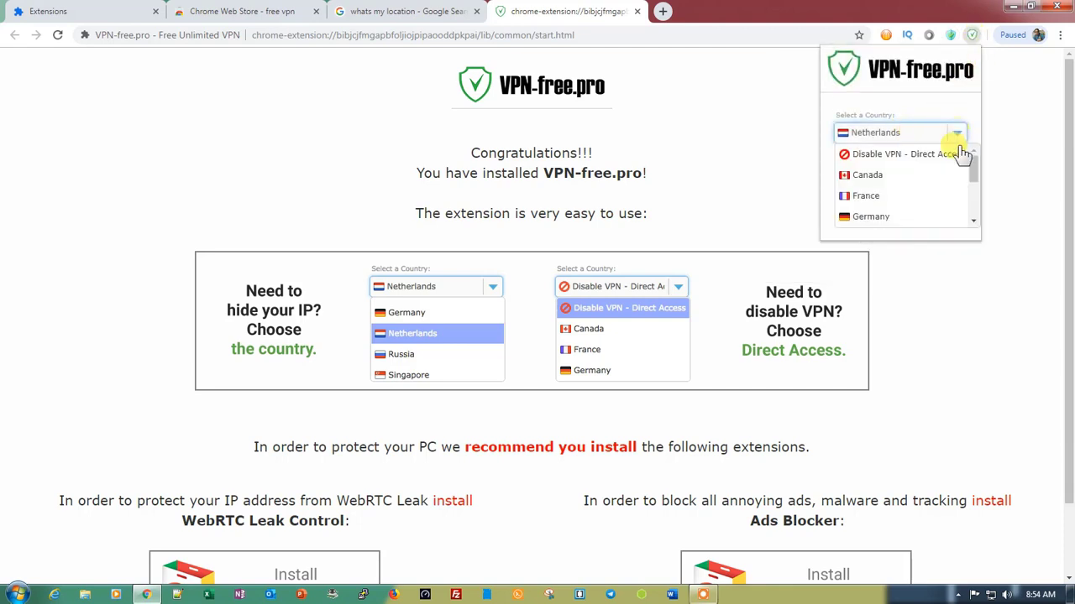
left_click(915, 196)
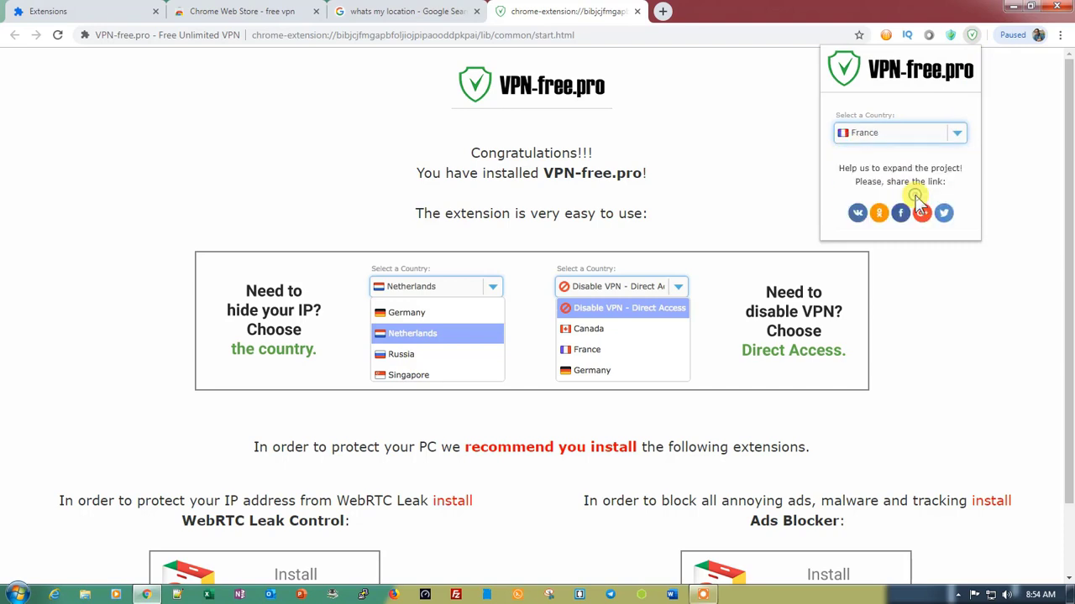
left_click(793, 164)
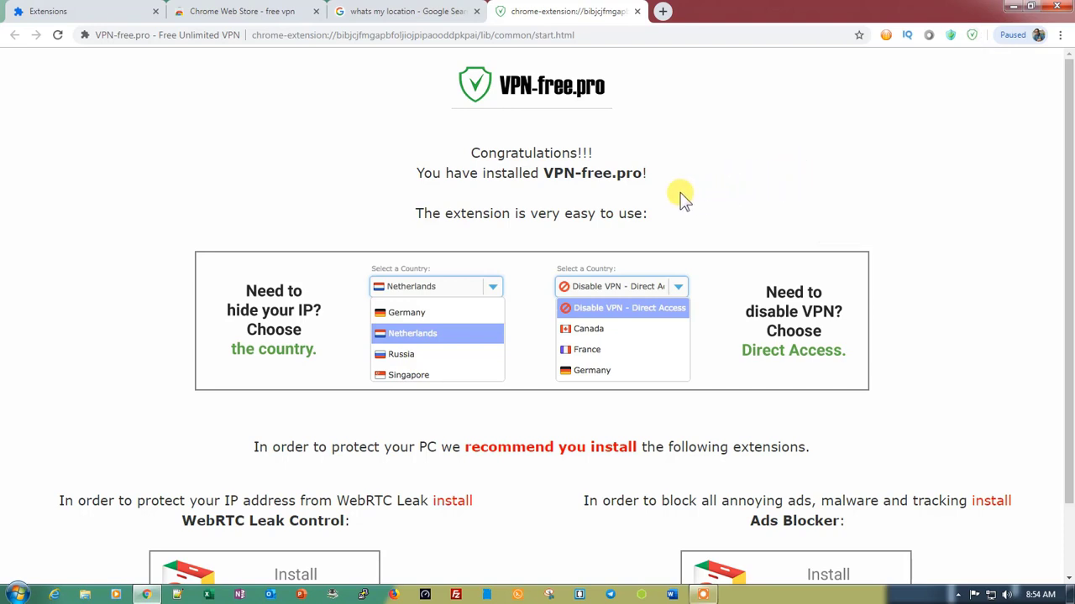
Reload the "whats my location" Google search and open the mylocation.org result to check the VPN's location
left_click(424, 18)
left_click(445, 35)
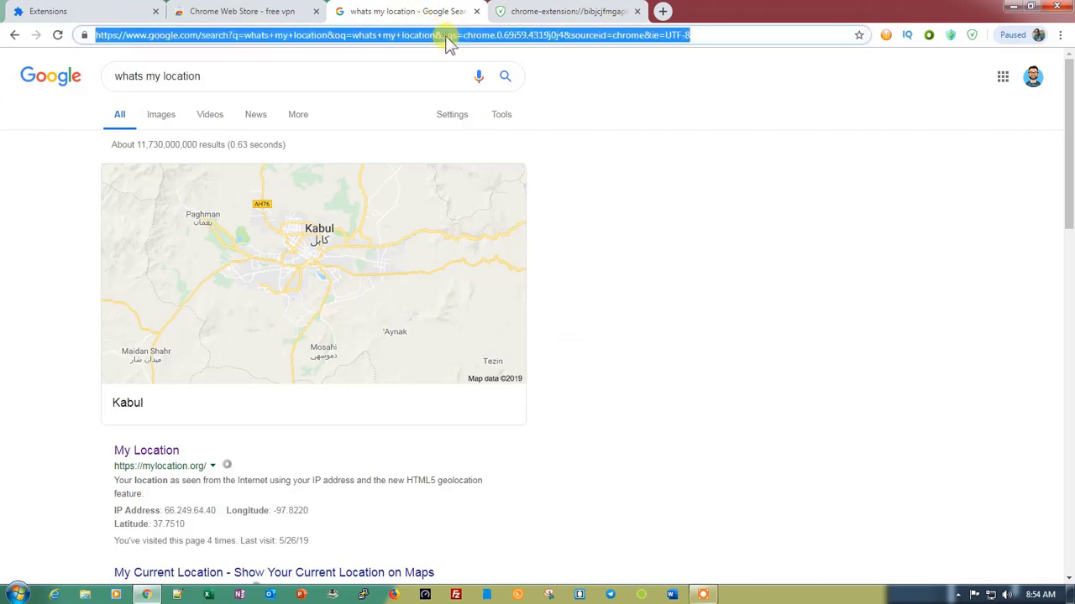
key("Return")
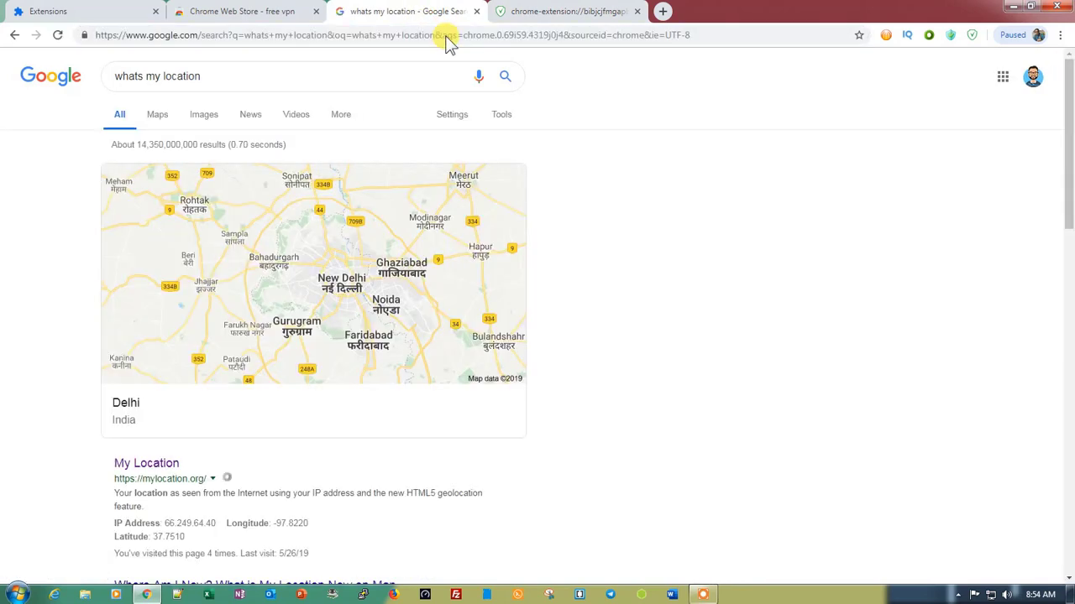
left_click(164, 466)
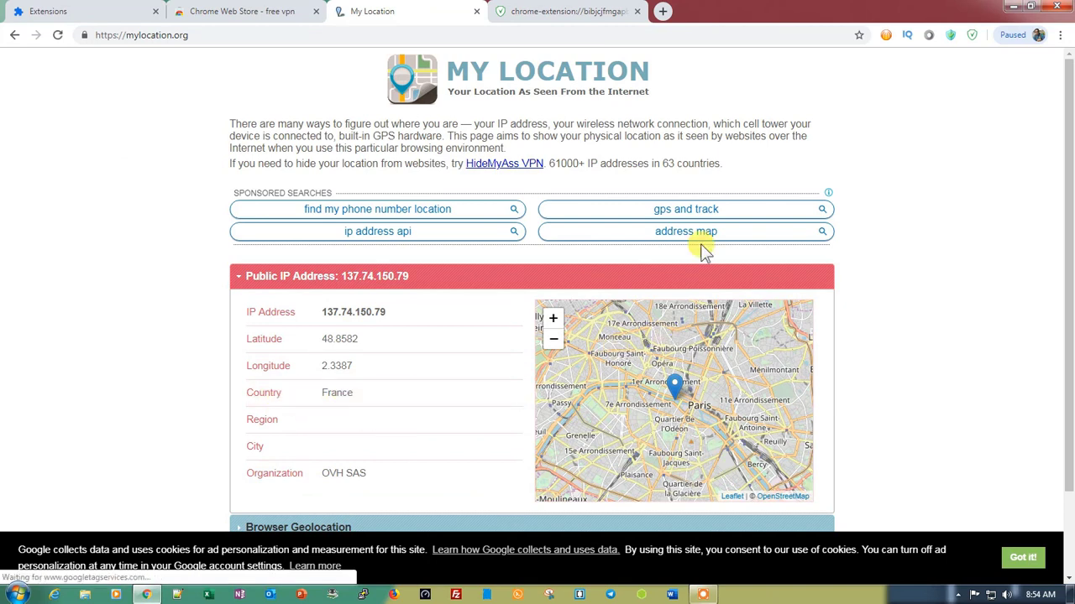
Switch the VPN-free.pro country to Germany and reload mylocation.org to check the new location
left_click(972, 34)
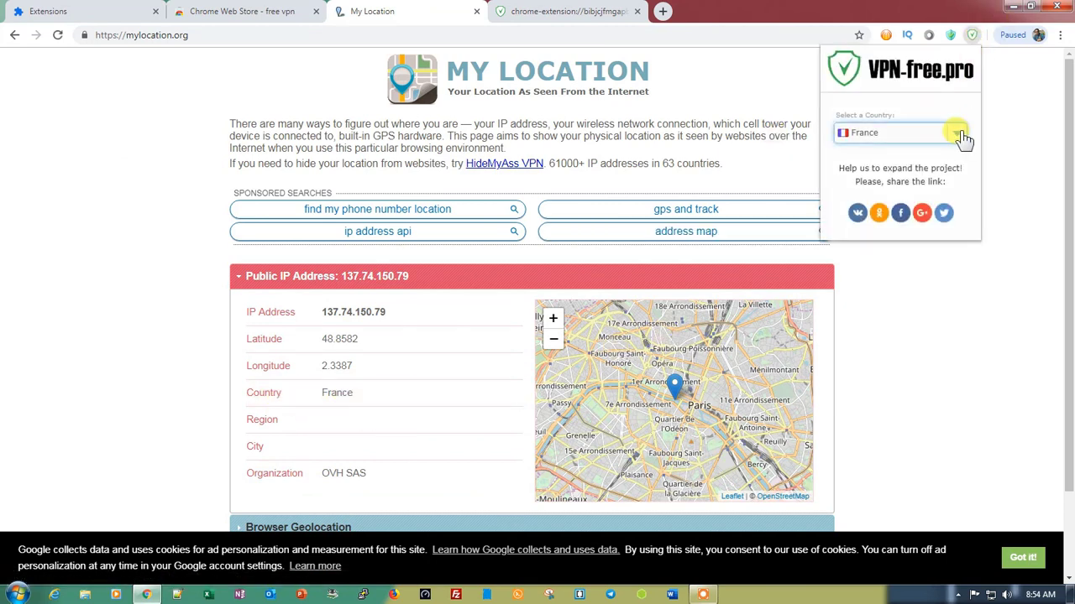
left_click(959, 135)
left_click(947, 211)
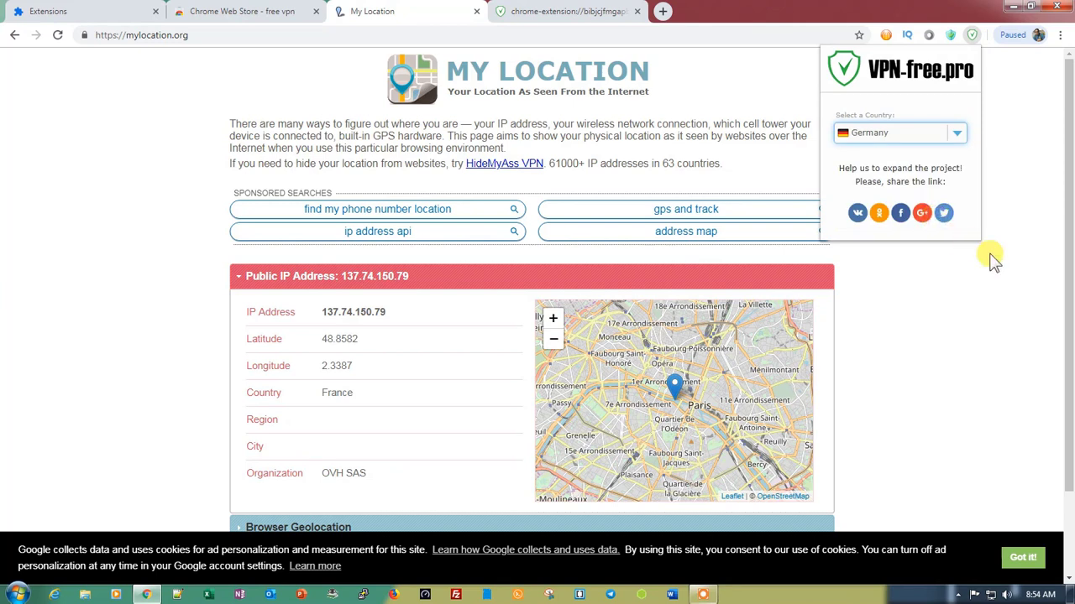
left_click(618, 37)
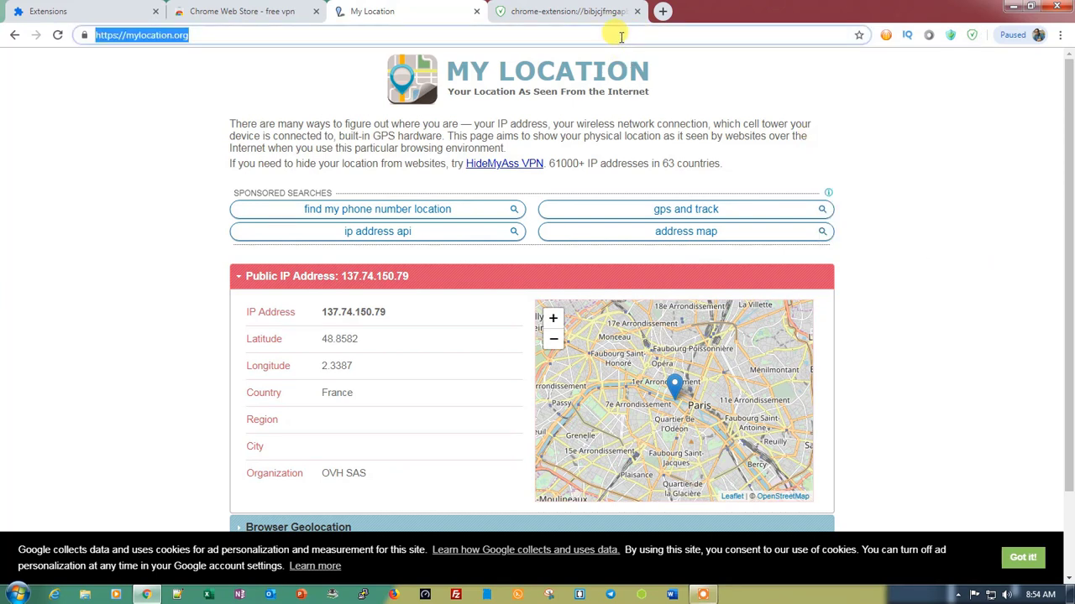
key("Return")
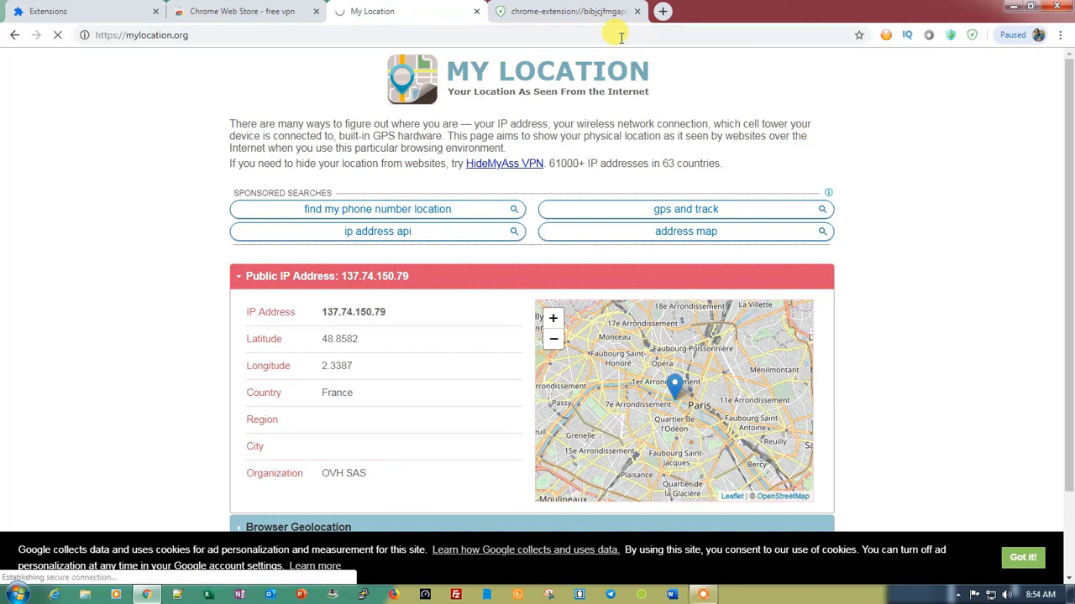